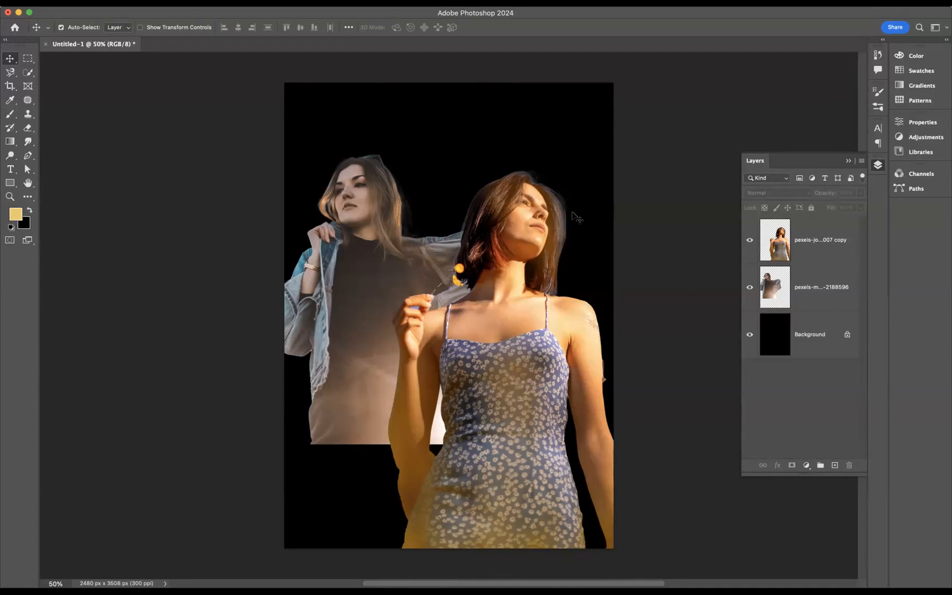
# Step: Convert the top portrait layer to black and white with the default Black and White settings
pyautogui.click(825, 344)
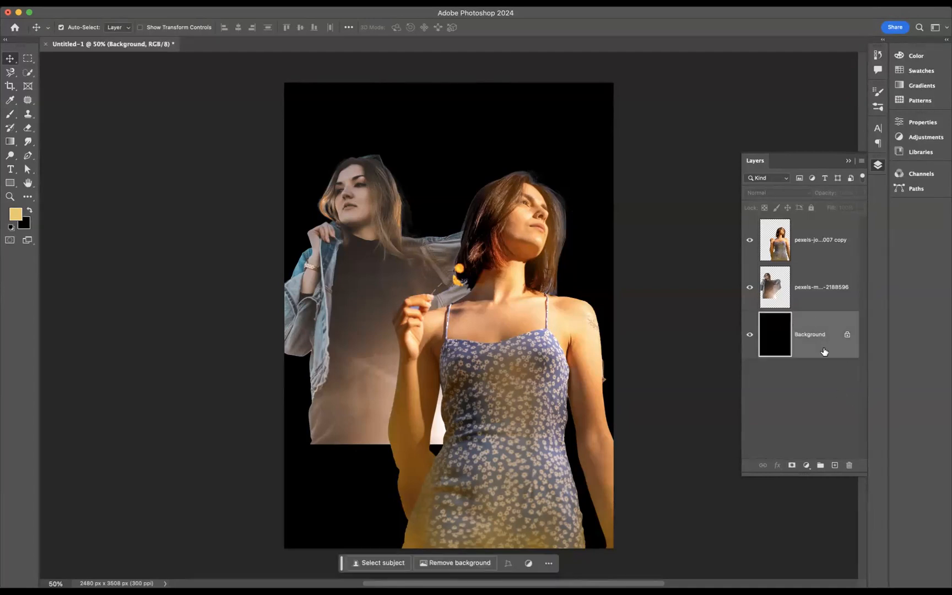
pyautogui.click(808, 291)
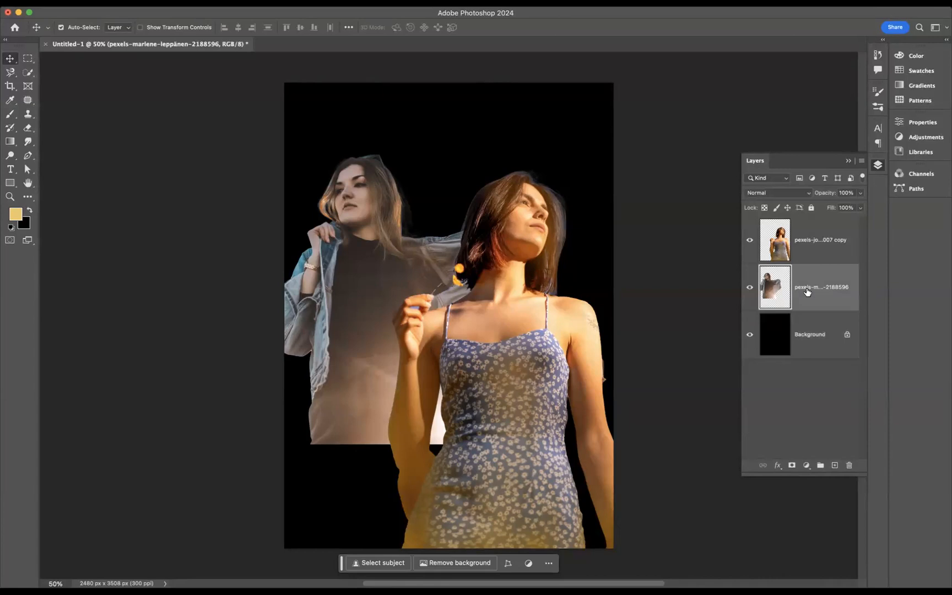
pyautogui.click(805, 239)
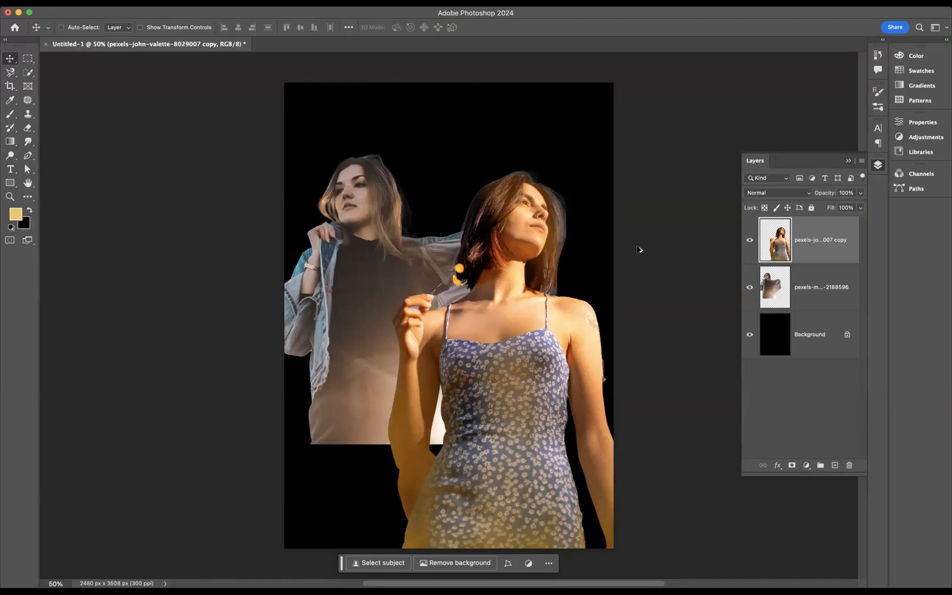
pyautogui.press('super+alt+shift+b')
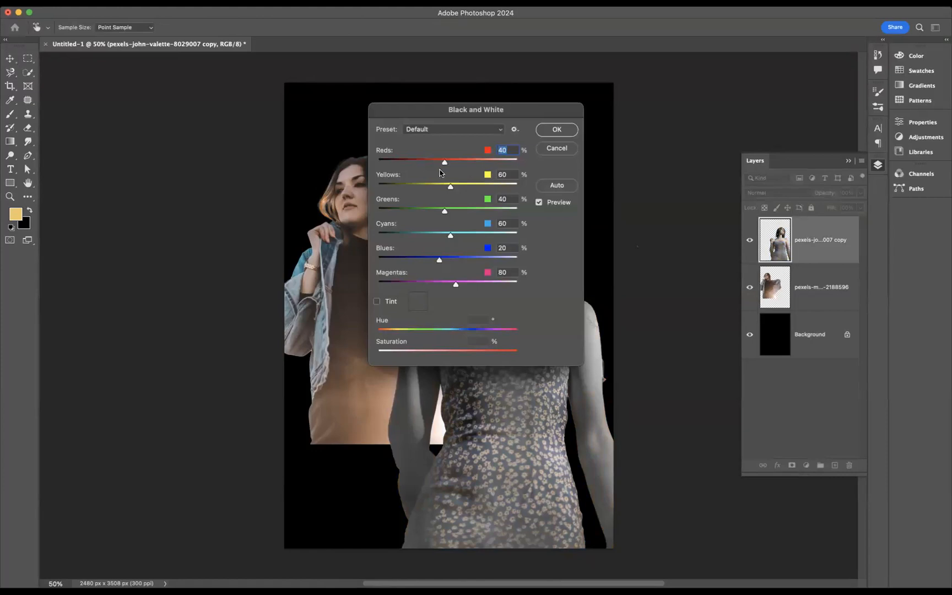
pyautogui.click(556, 129)
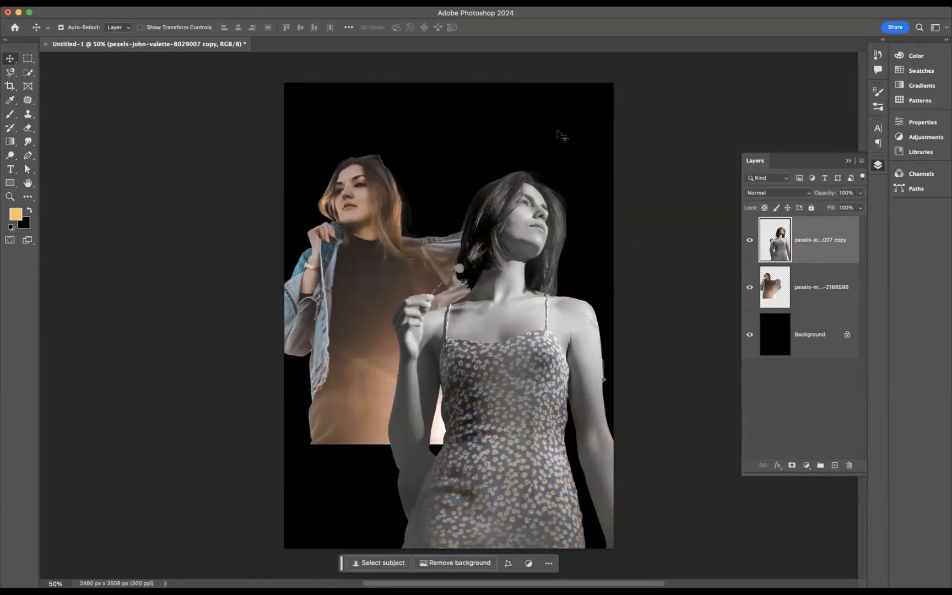
# Step: Convert the pexels-marlene-leppänen-2188596 layer to black and white with default settings
pyautogui.click(805, 284)
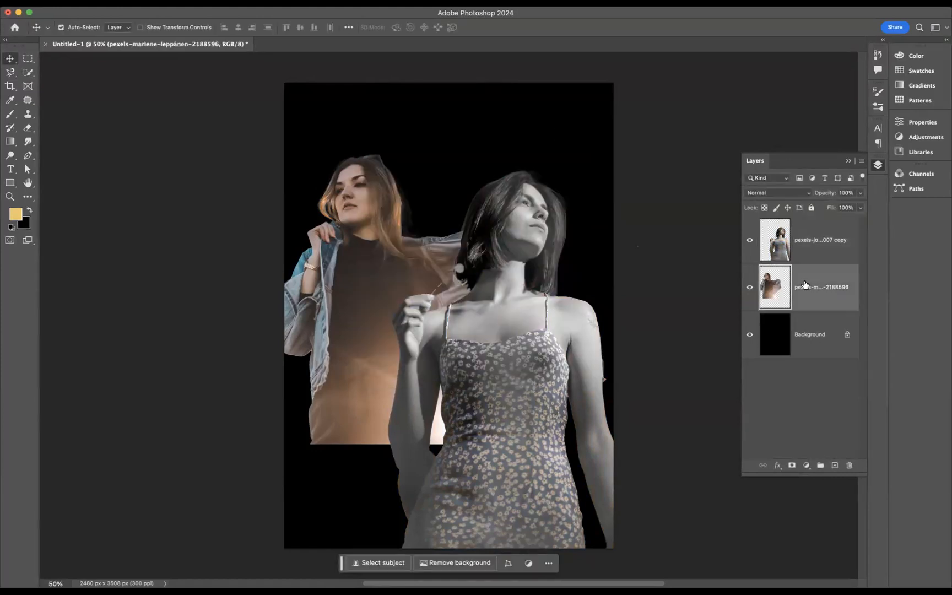
pyautogui.press('super+alt+shift+b')
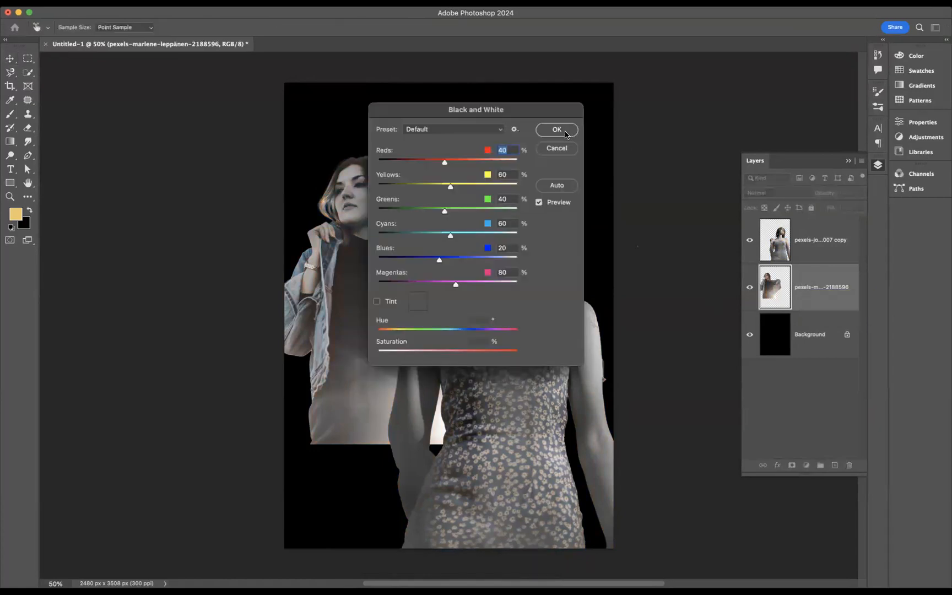
pyautogui.click(566, 135)
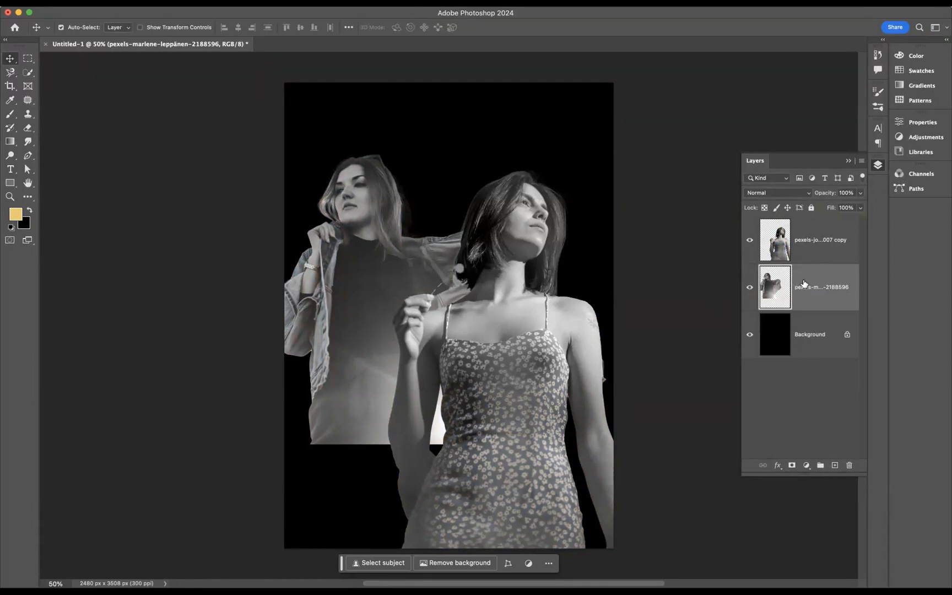
# Step: Add a layer mask to the marlene layer and fade out its lower part with a 1000 px Soft Round black brush
pyautogui.click(793, 466)
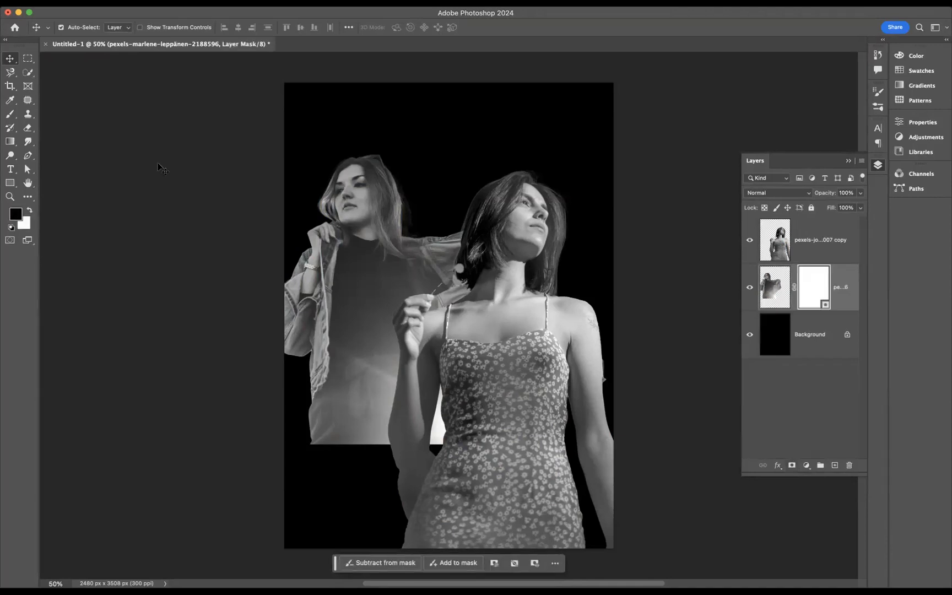
pyautogui.click(10, 115)
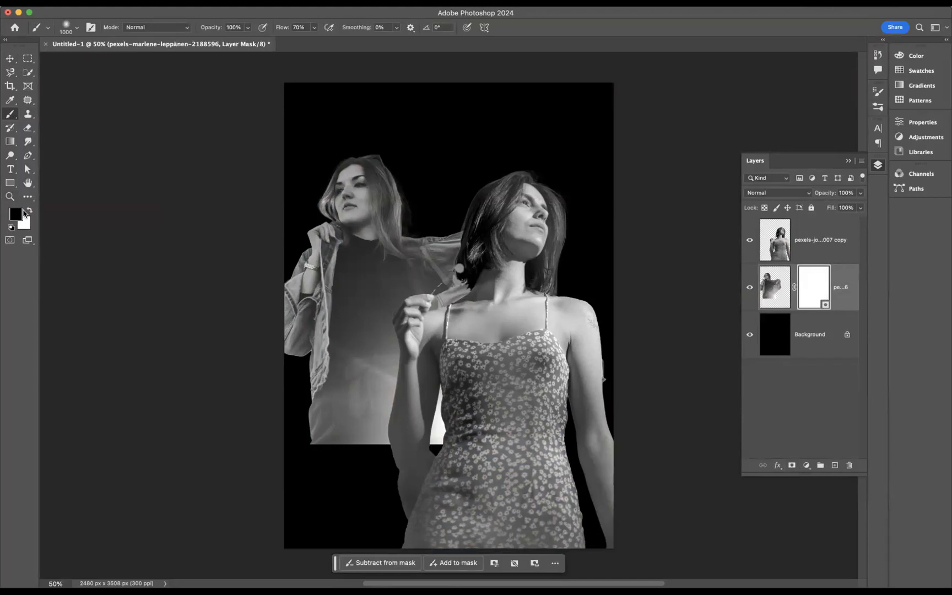
pyautogui.click(76, 29)
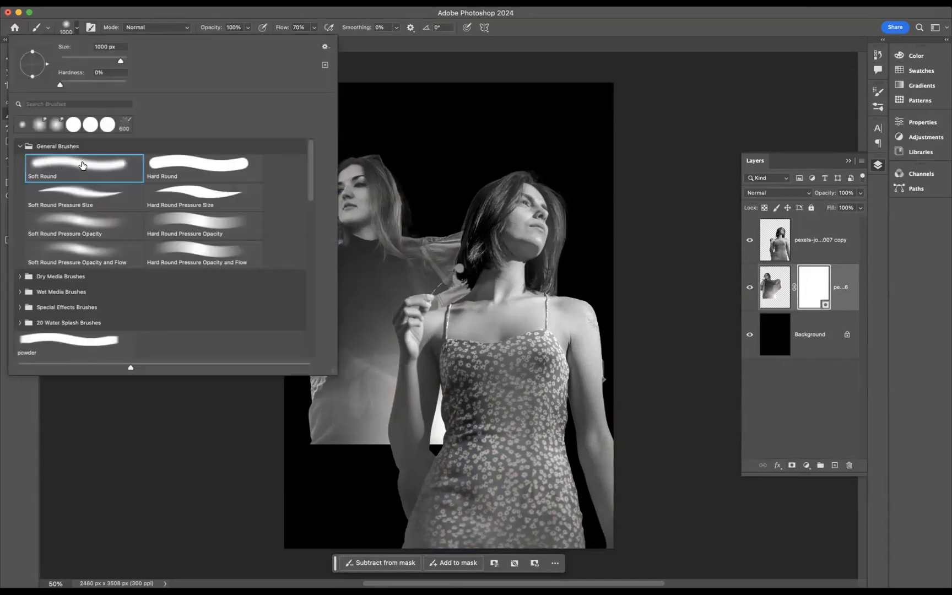
pyautogui.press('Return')
pyautogui.moveTo(295, 449)
pyautogui.mouseDown()
pyautogui.moveTo(427, 468)
pyautogui.moveTo(303, 427)
pyautogui.moveTo(435, 449)
pyautogui.moveTo(289, 399)
pyautogui.moveTo(272, 372)
pyautogui.moveTo(369, 421)
pyautogui.mouseUp()
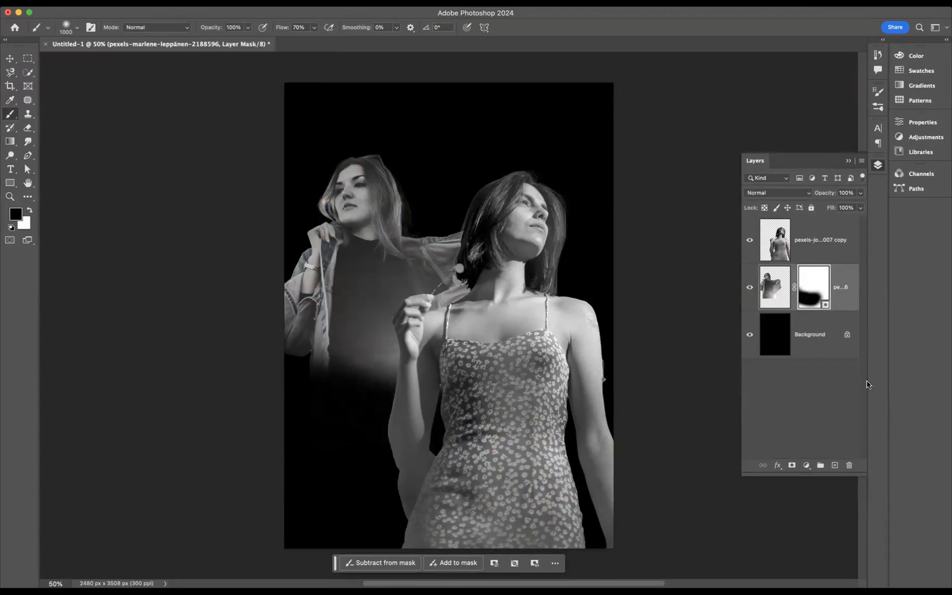
# Step: Add a layer mask to the top portrait layer and paint out its bottom area to fade it into black
pyautogui.click(824, 260)
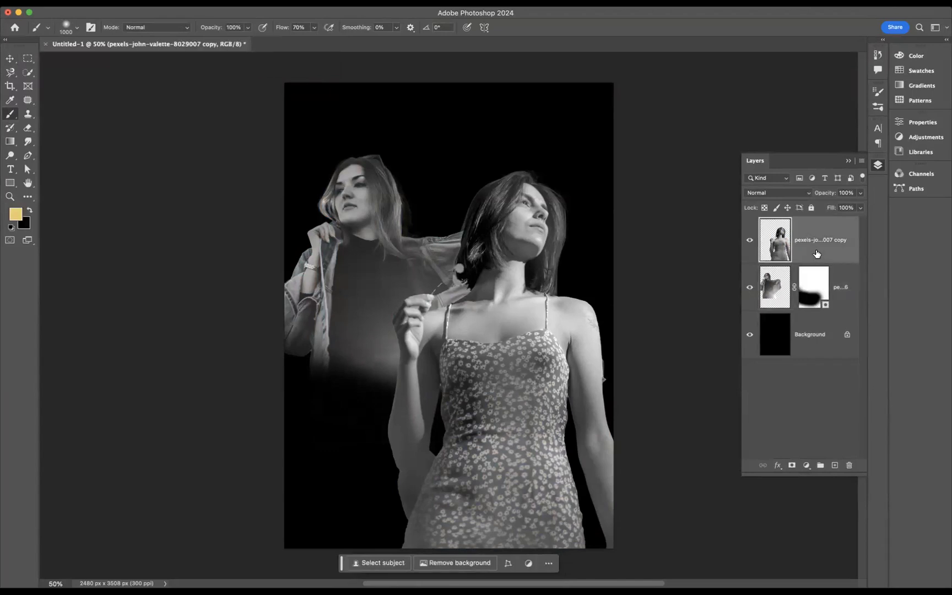
pyautogui.click(793, 467)
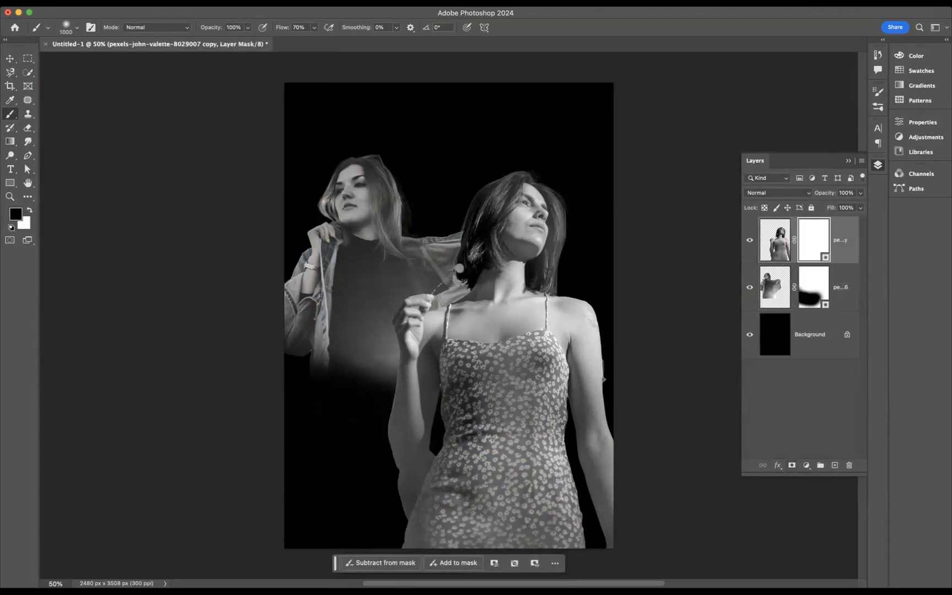
pyautogui.moveTo(427, 485)
pyautogui.mouseDown()
pyautogui.moveTo(584, 454)
pyautogui.moveTo(529, 512)
pyautogui.moveTo(451, 529)
pyautogui.moveTo(590, 540)
pyautogui.mouseUp()
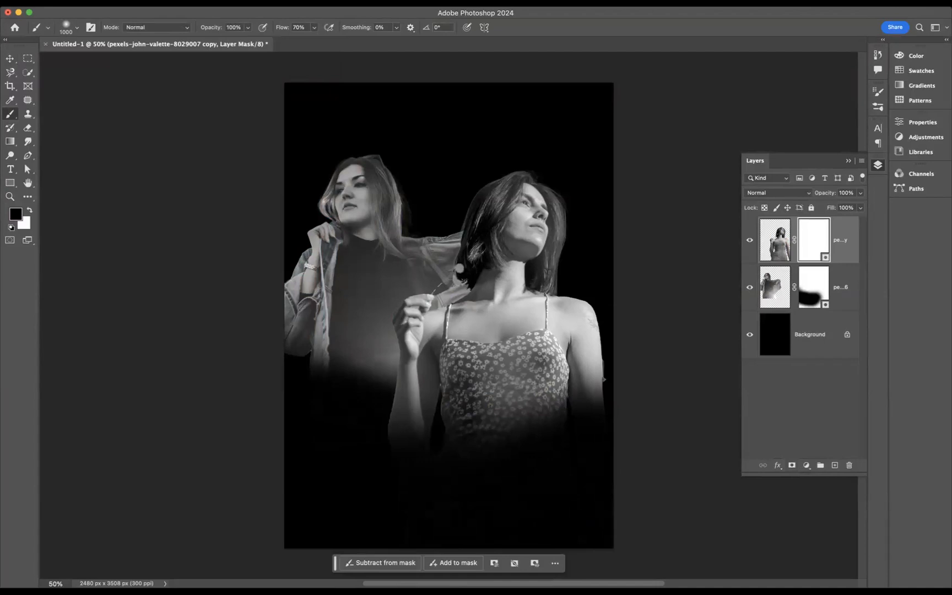
pyautogui.click(9, 61)
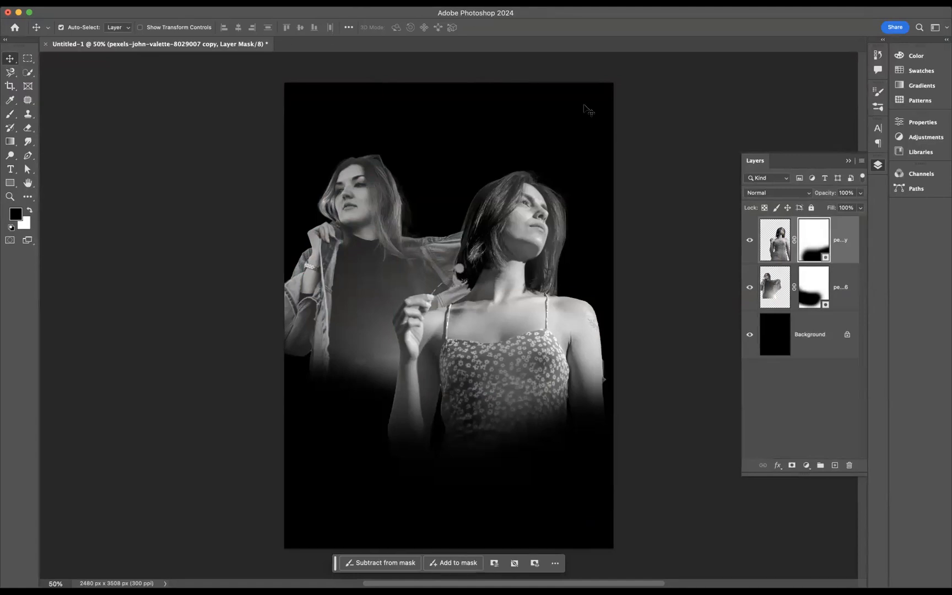
# Step: Open the top portrait layer's blending options and exclude the B channel
pyautogui.doubleClick(840, 233)
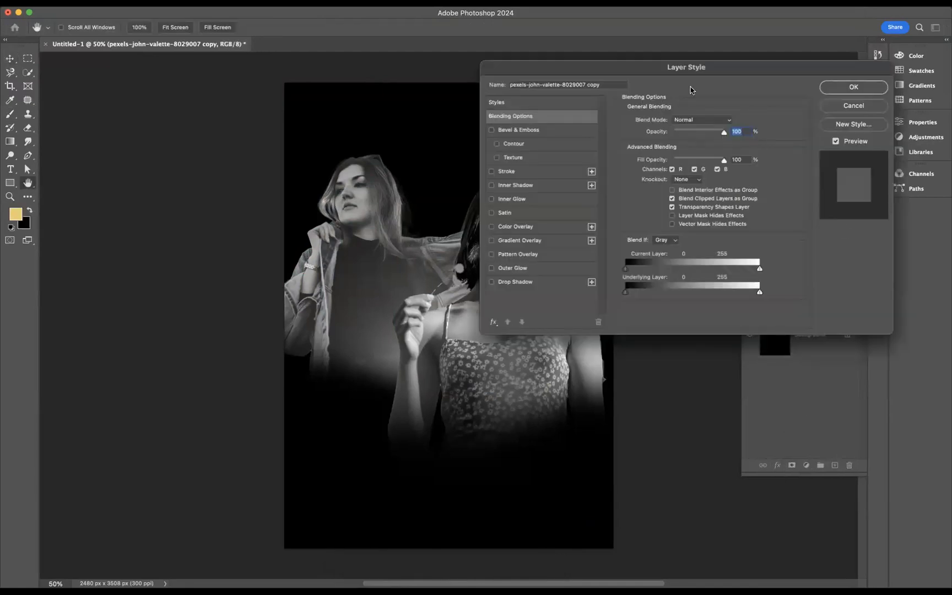
pyautogui.click(717, 170)
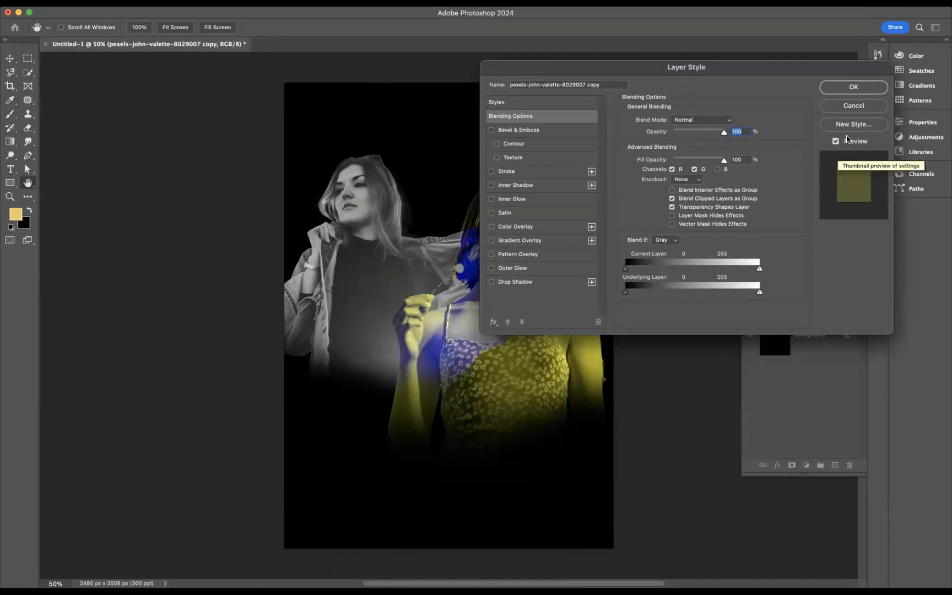
pyautogui.click(849, 90)
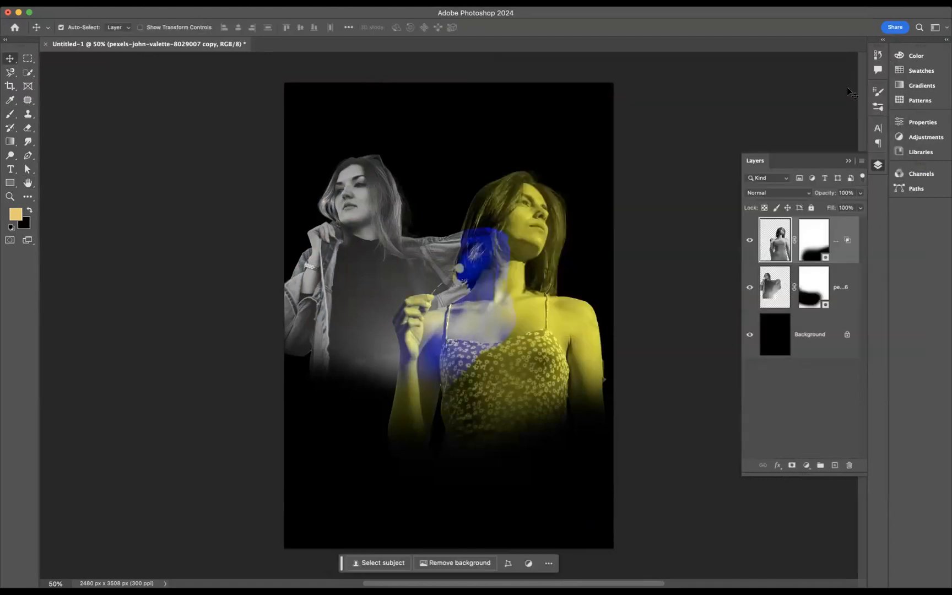
# Step: Open the marlene layer's blending options and exclude the R channel
pyautogui.doubleClick(843, 273)
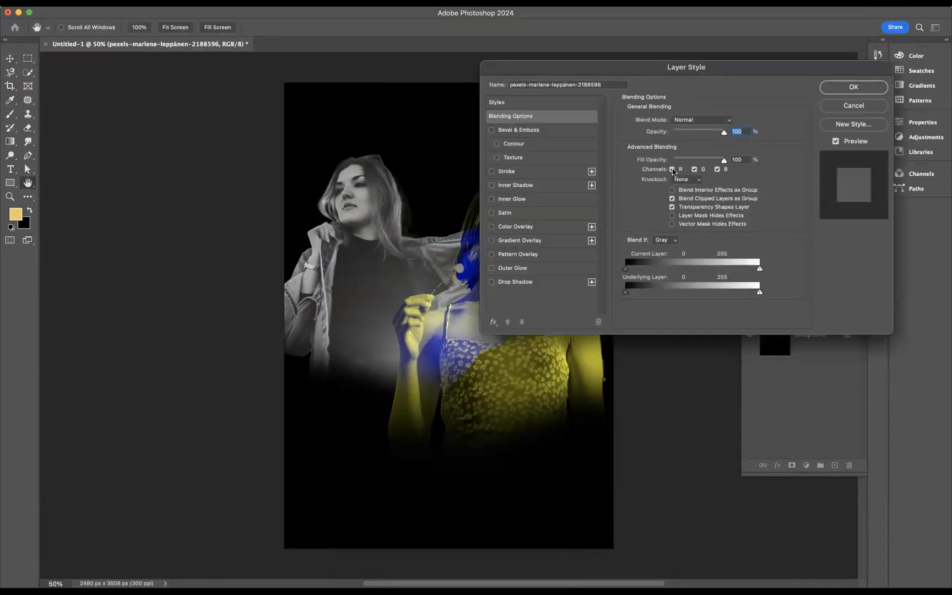
pyautogui.click(672, 170)
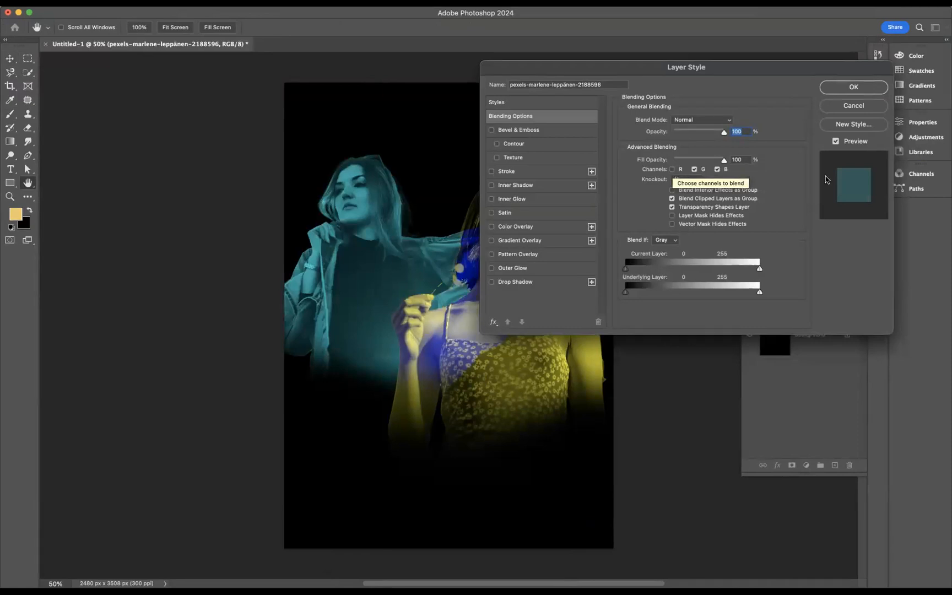
pyautogui.click(855, 88)
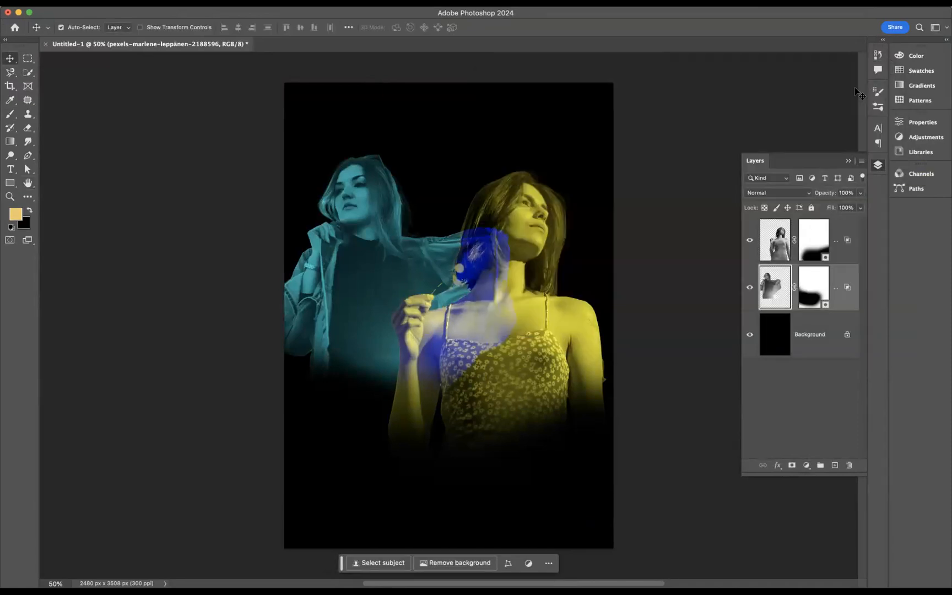
# Step: Move the marlene layer above the top portrait layer and back again
pyautogui.moveTo(848, 278); pyautogui.dragTo(847, 227)
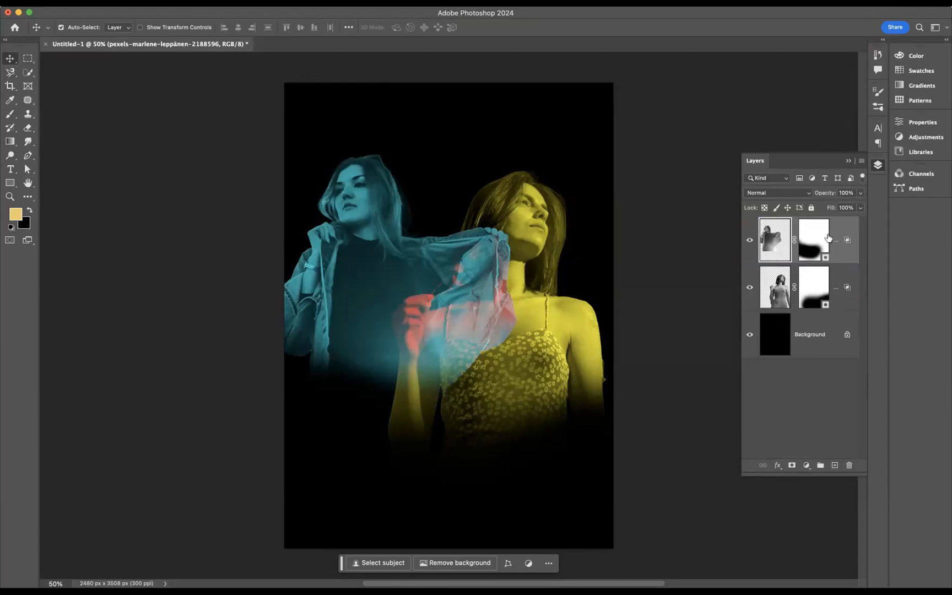
pyautogui.moveTo(832, 228); pyautogui.dragTo(832, 285)
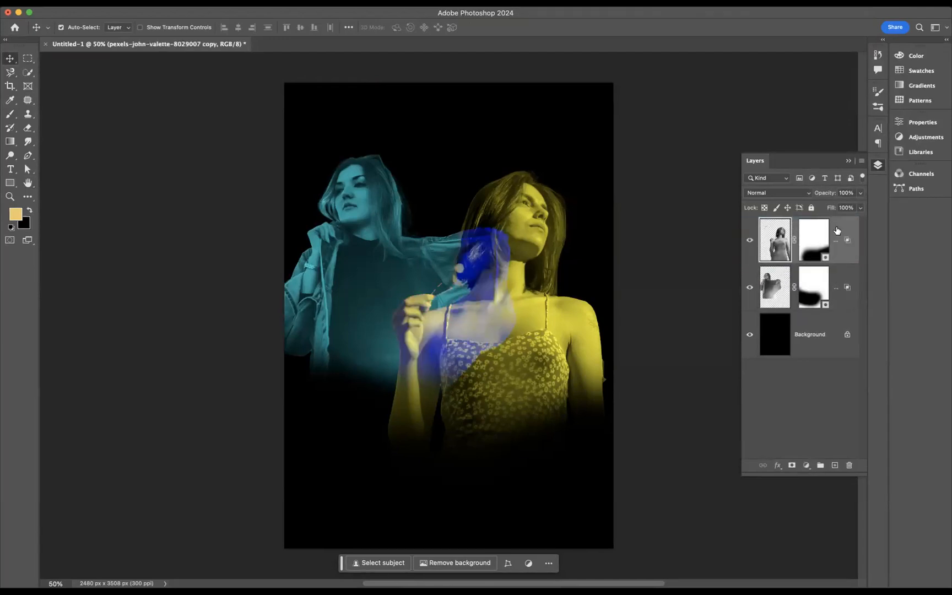
# Step: Change the top portrait layer's blending channels to include B and exclude R
pyautogui.doubleClick(836, 226)
pyautogui.click(717, 170)
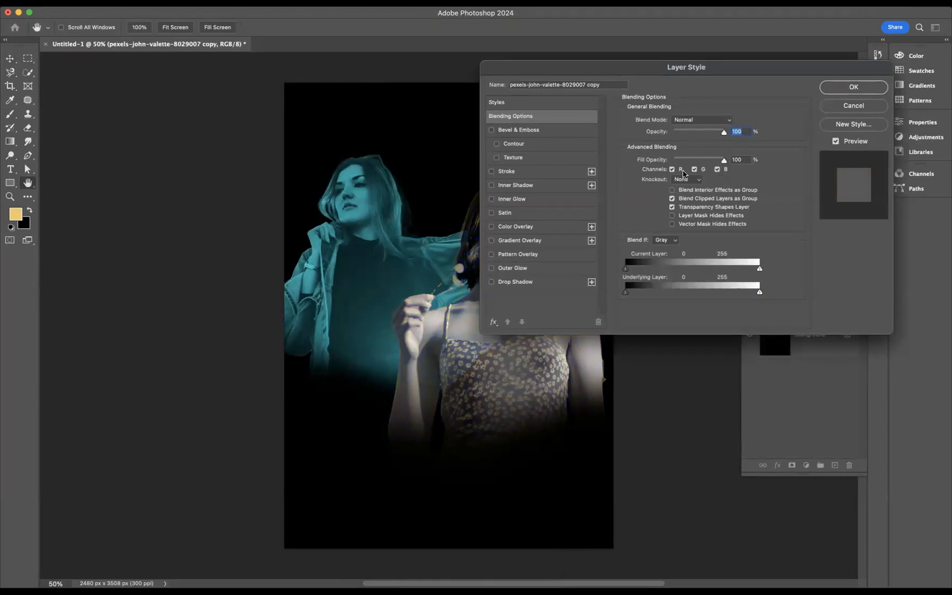
pyautogui.click(672, 169)
pyautogui.click(834, 87)
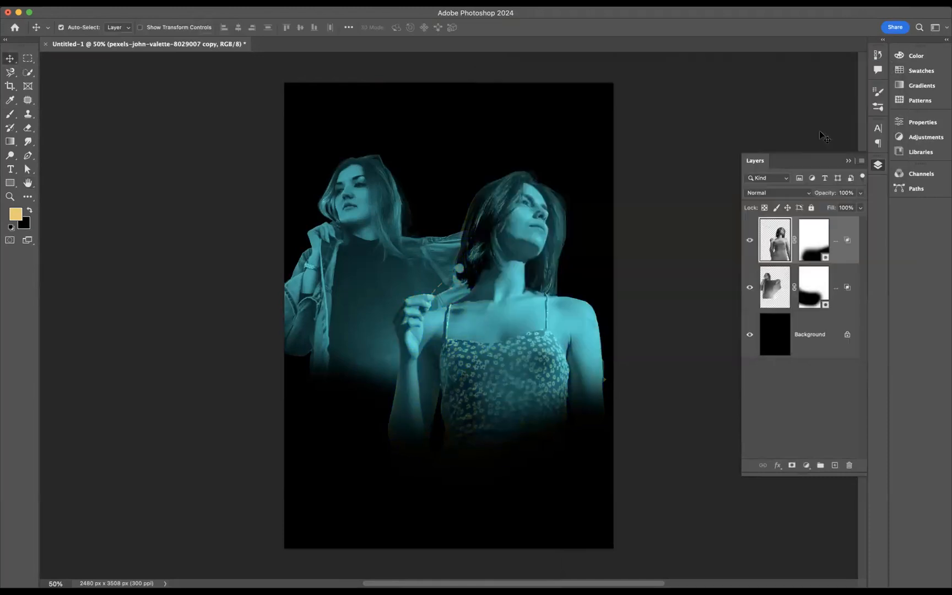
# Step: Change the marlene layer's blending channels to include R and exclude B
pyautogui.doubleClick(835, 274)
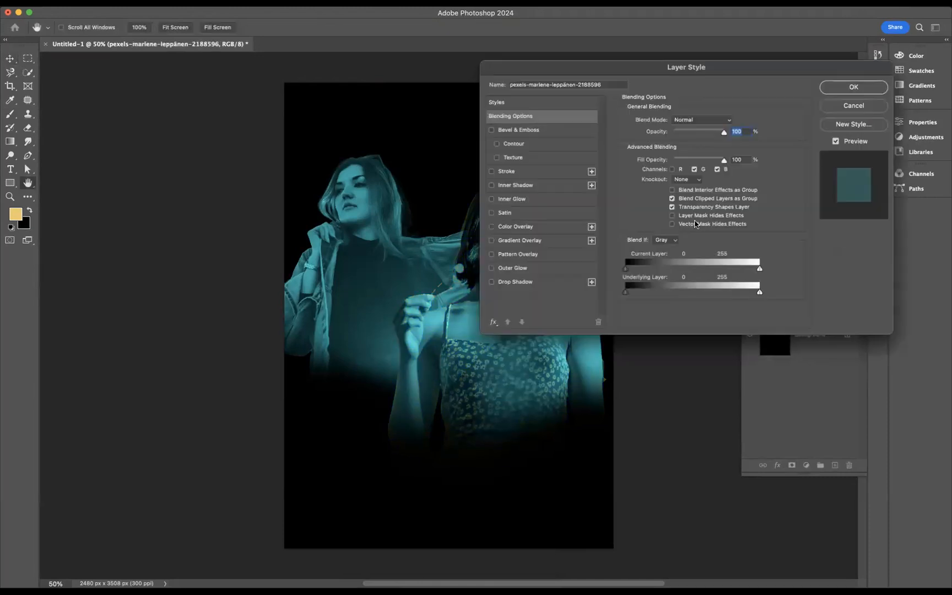
pyautogui.click(672, 169)
pyautogui.click(717, 169)
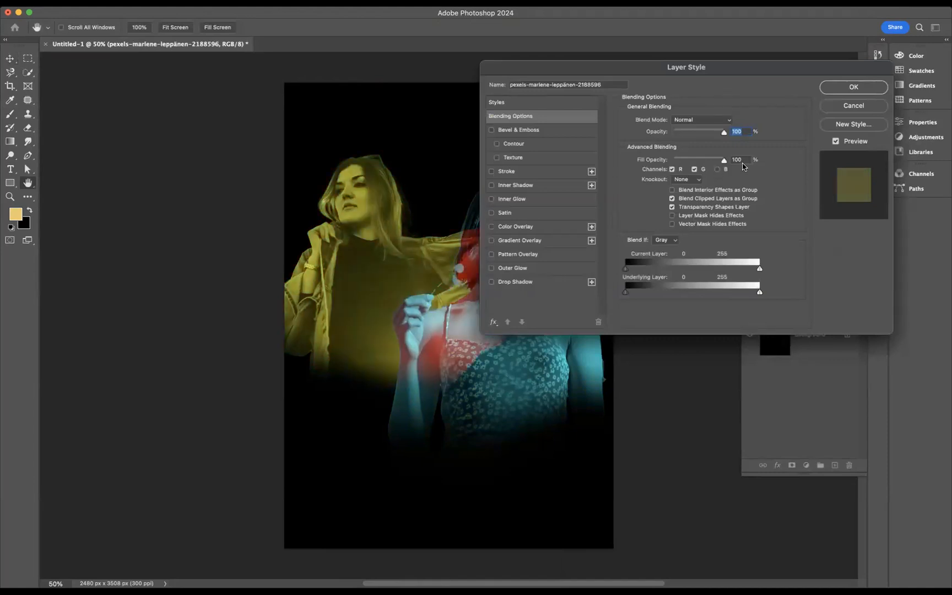
pyautogui.click(856, 89)
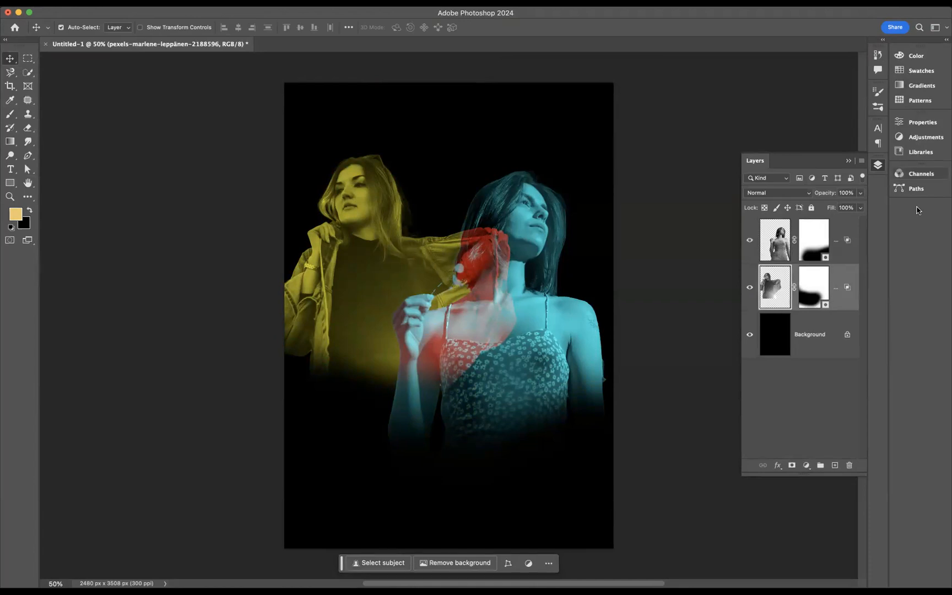
# Step: Select both portrait layers and convert them into a single smart object
pyautogui.keyDown('shift'); pyautogui.click(853, 229); pyautogui.keyUp('shift')
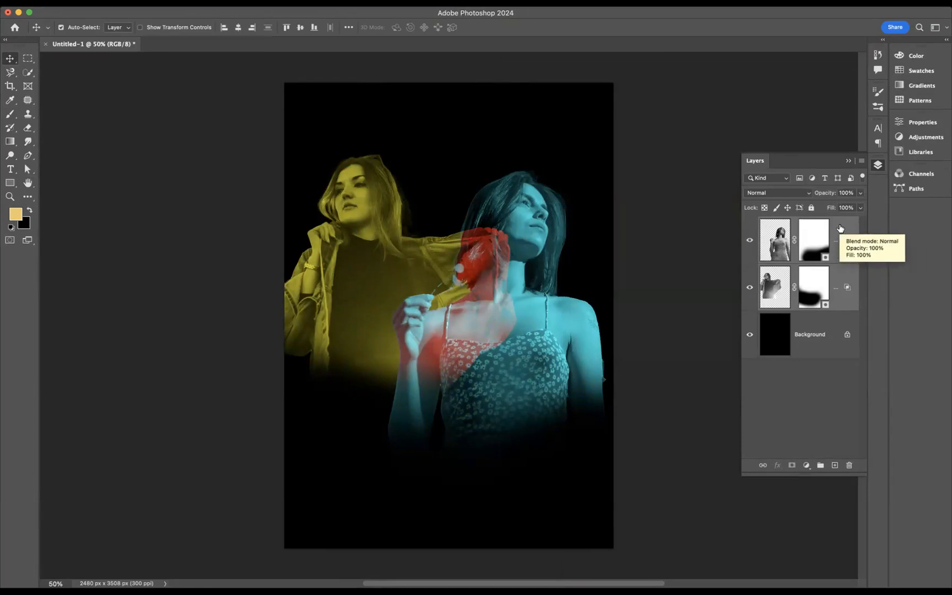
pyautogui.rightClick(839, 225)
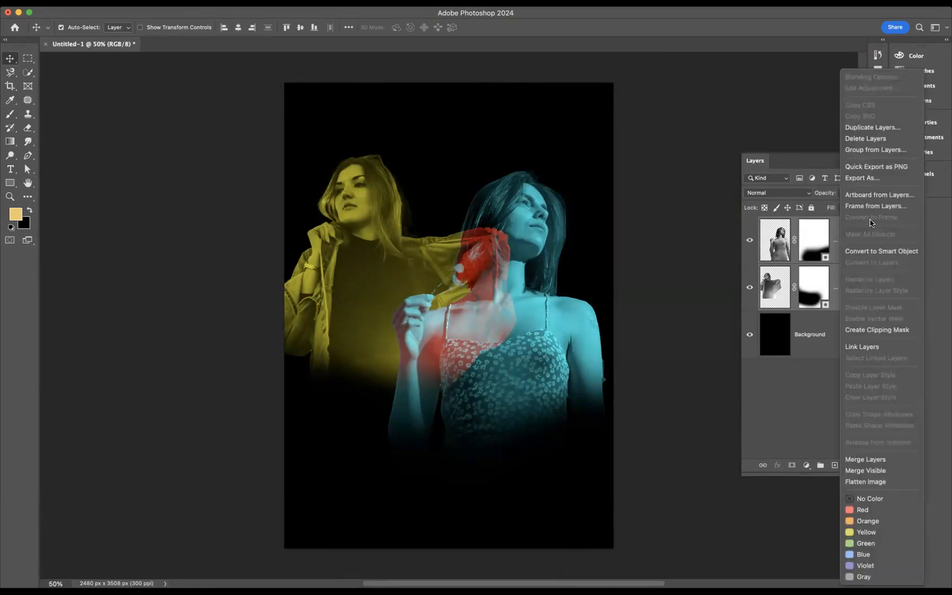
pyautogui.click(874, 253)
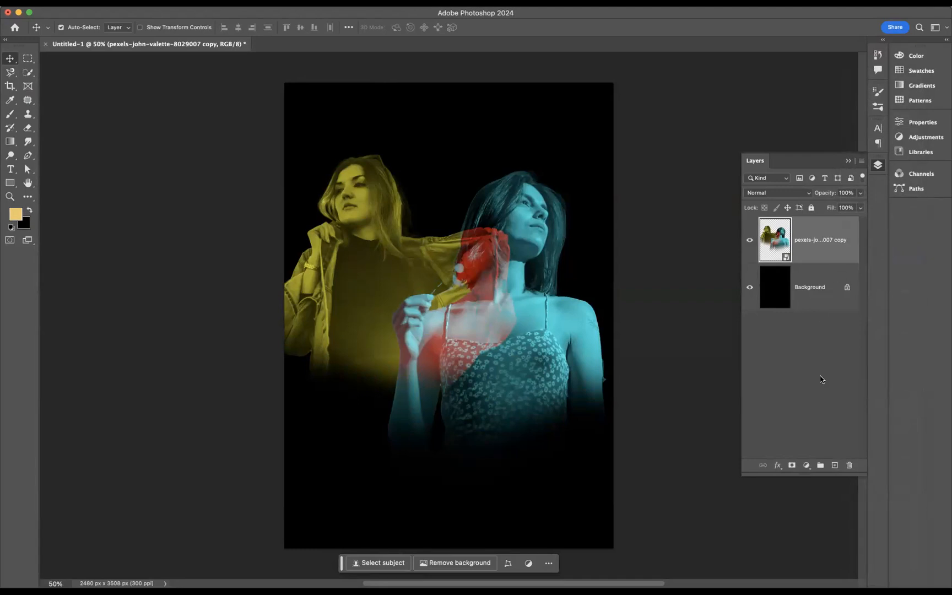
# Step: Add a Hue/Saturation adjustment layer above the smart object and set Hue to +3
pyautogui.click(807, 466)
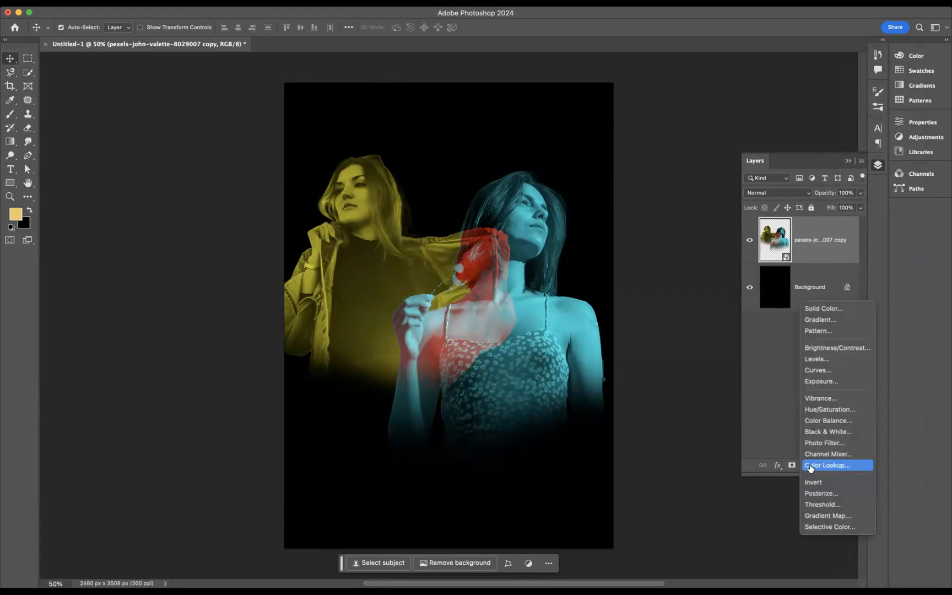
pyautogui.click(826, 410)
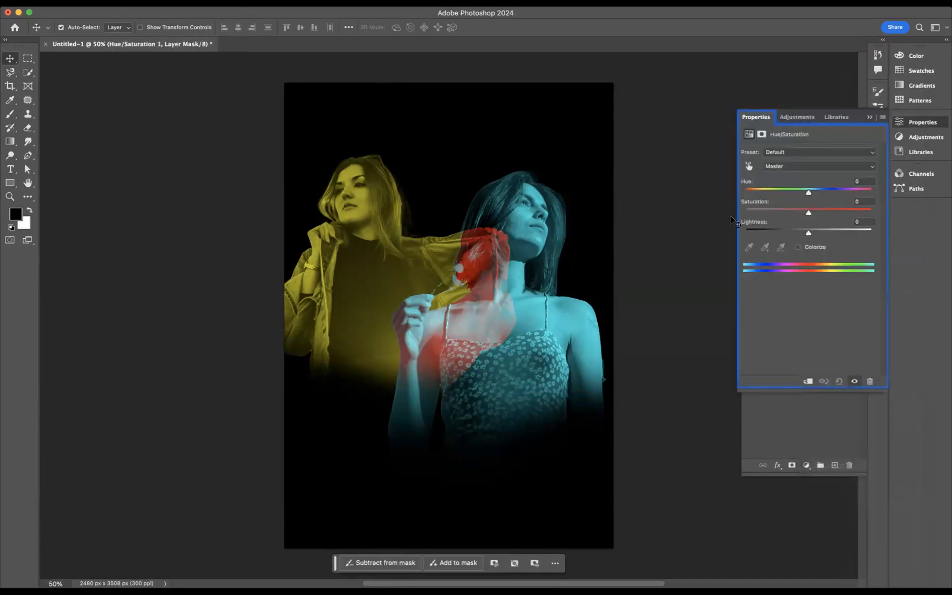
pyautogui.moveTo(808, 193)
pyautogui.mouseDown()
pyautogui.moveTo(793, 196)
pyautogui.moveTo(830, 199)
pyautogui.moveTo(787, 196)
pyautogui.moveTo(811, 200)
pyautogui.mouseUp()
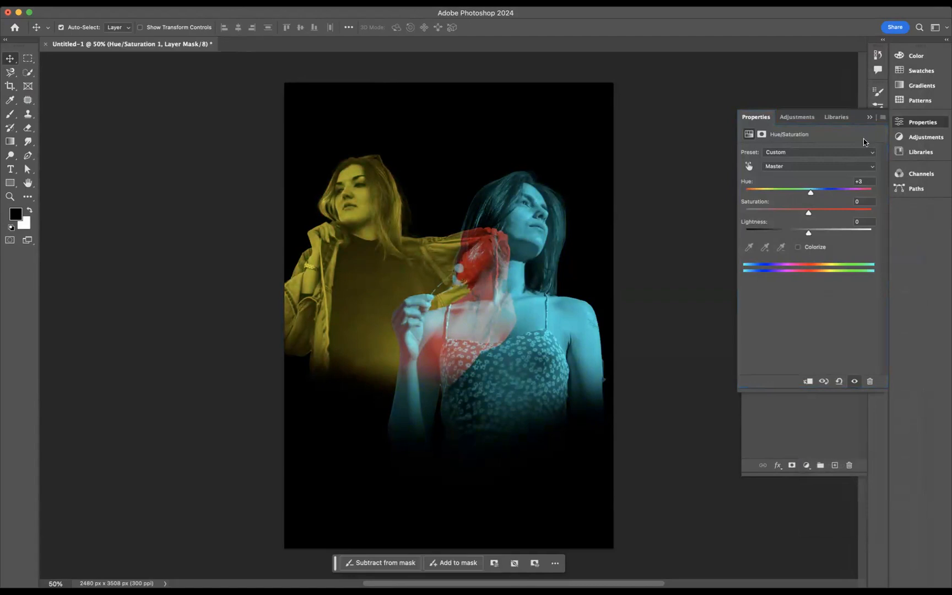
pyautogui.click(870, 118)
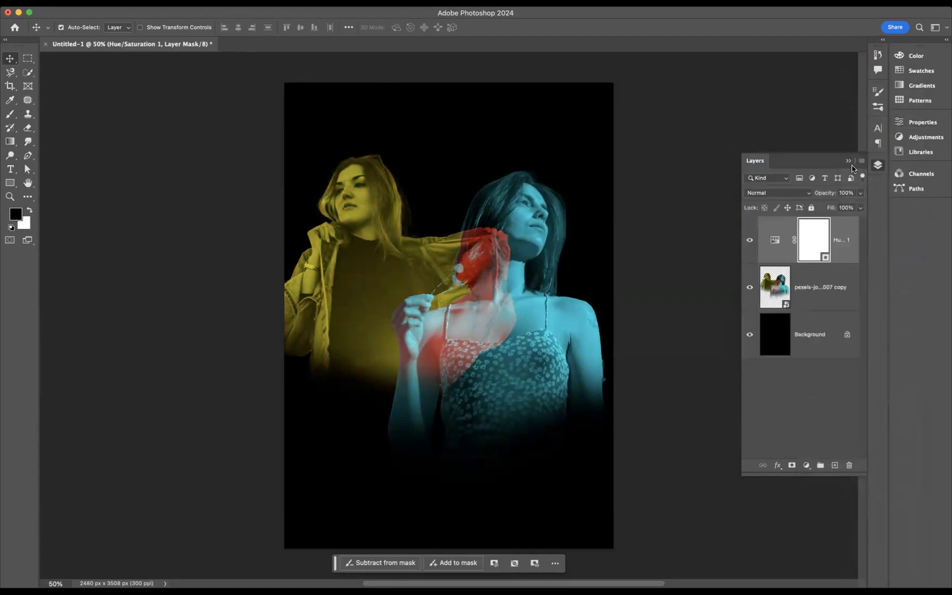
# Step: Apply the Add Noise filter to the portraits smart object with Amount set to 13%
pyautogui.click(817, 288)
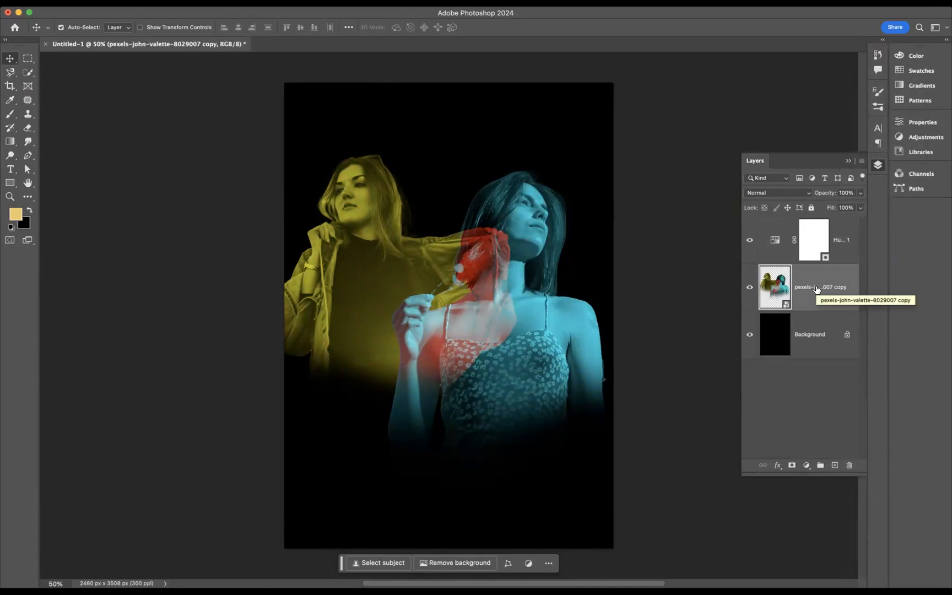
pyautogui.click(289, 3)
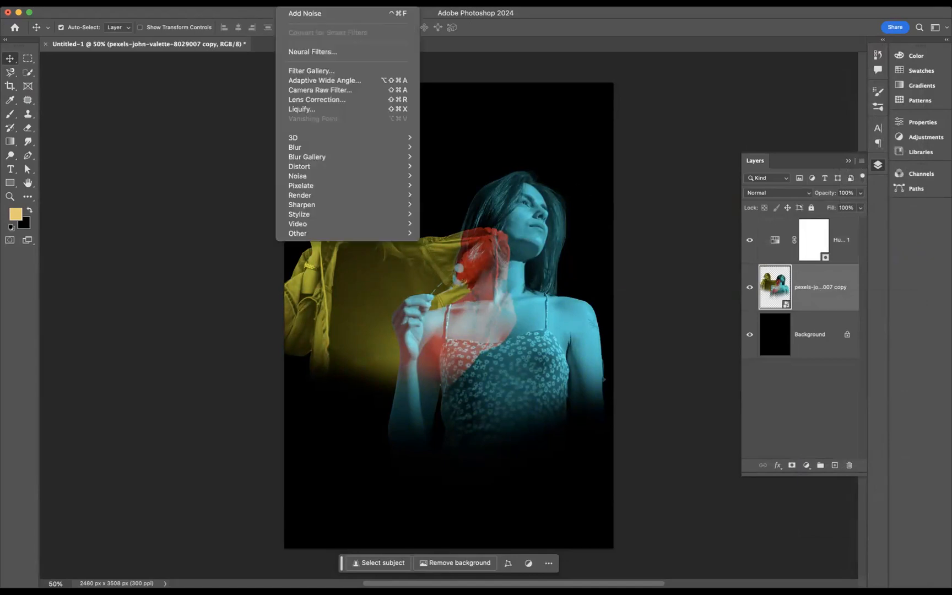
pyautogui.moveTo(317, 181)
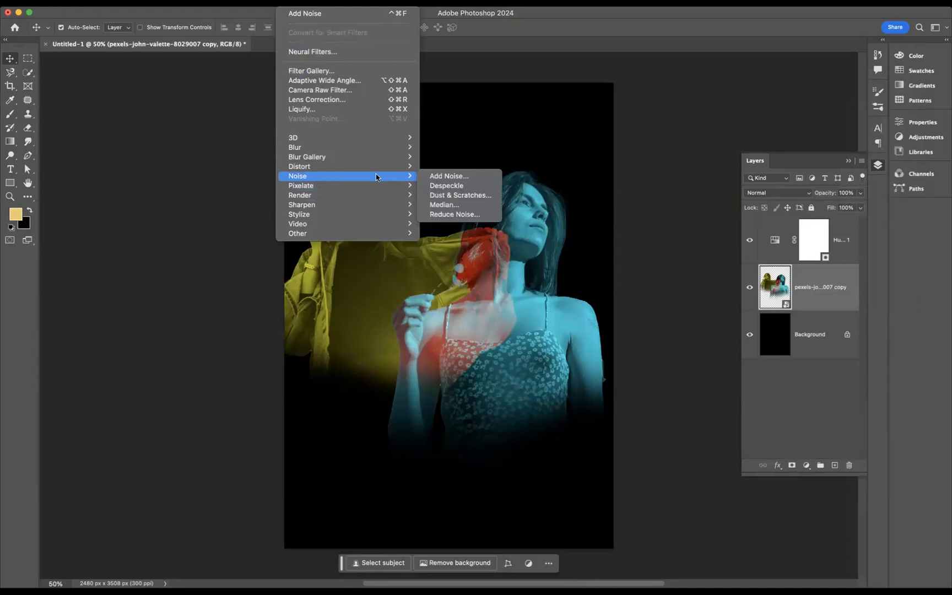
pyautogui.click(456, 177)
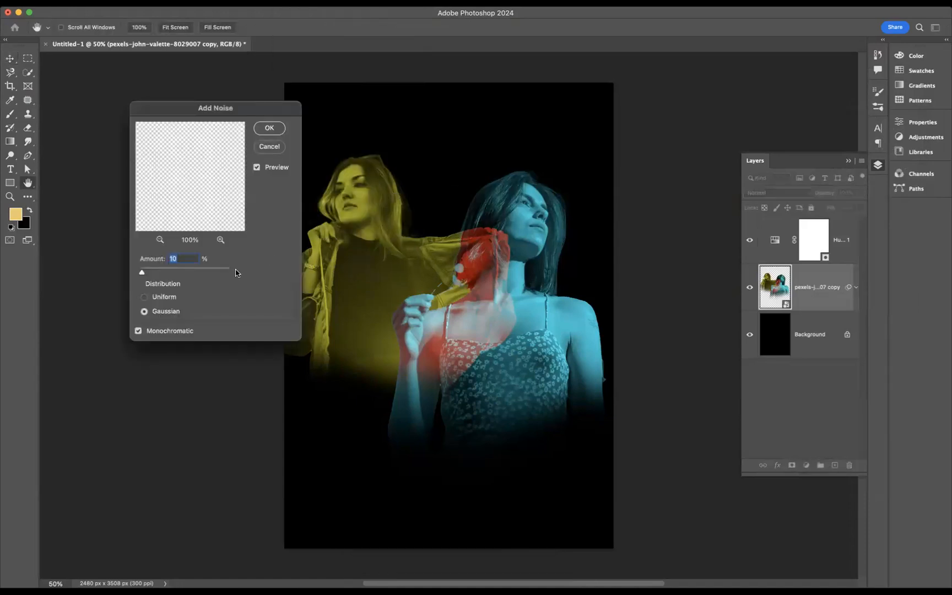
pyautogui.moveTo(142, 273); pyautogui.dragTo(144, 273)
pyautogui.write('13')
pyautogui.click(270, 127)
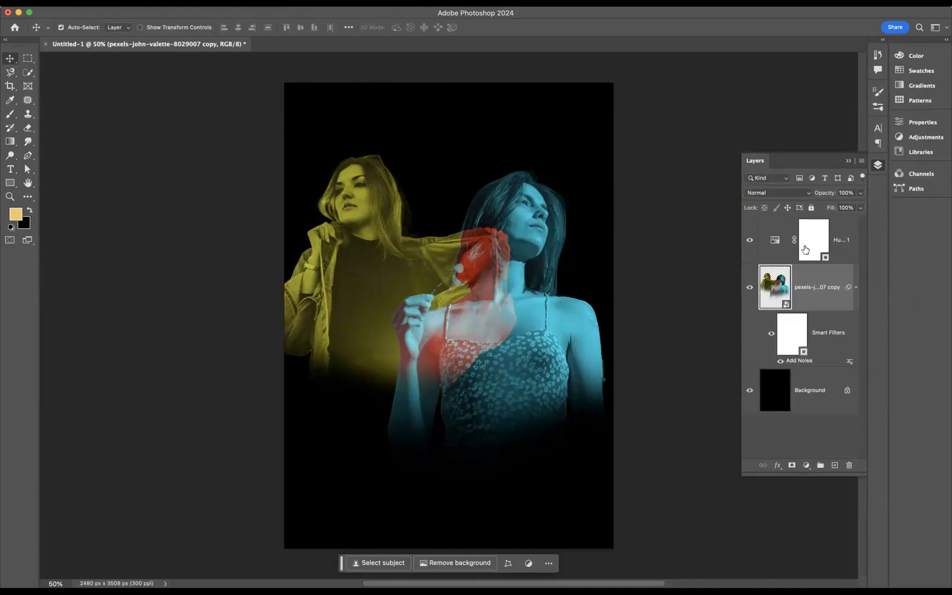
# Step: Move the portraits smart object slightly down and to the right on the canvas
pyautogui.keyDown('shift'); pyautogui.click(842, 234); pyautogui.keyUp('shift')
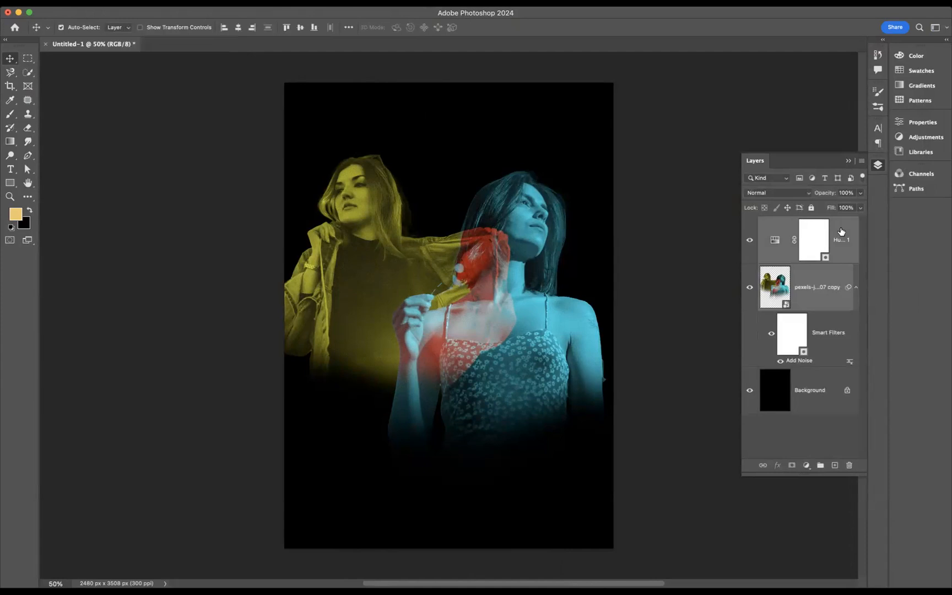
pyautogui.moveTo(463, 275); pyautogui.dragTo(467, 285)
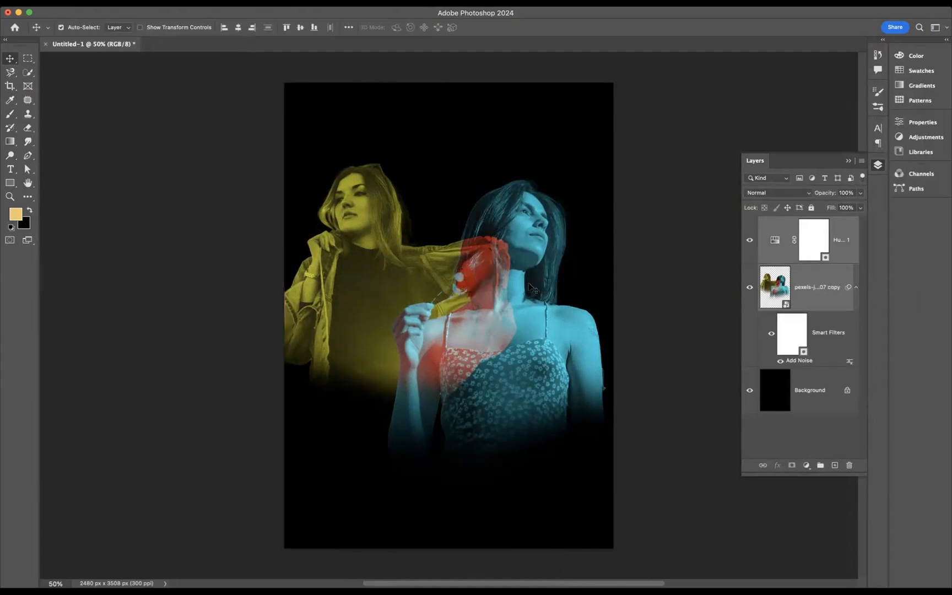
pyautogui.click(706, 262)
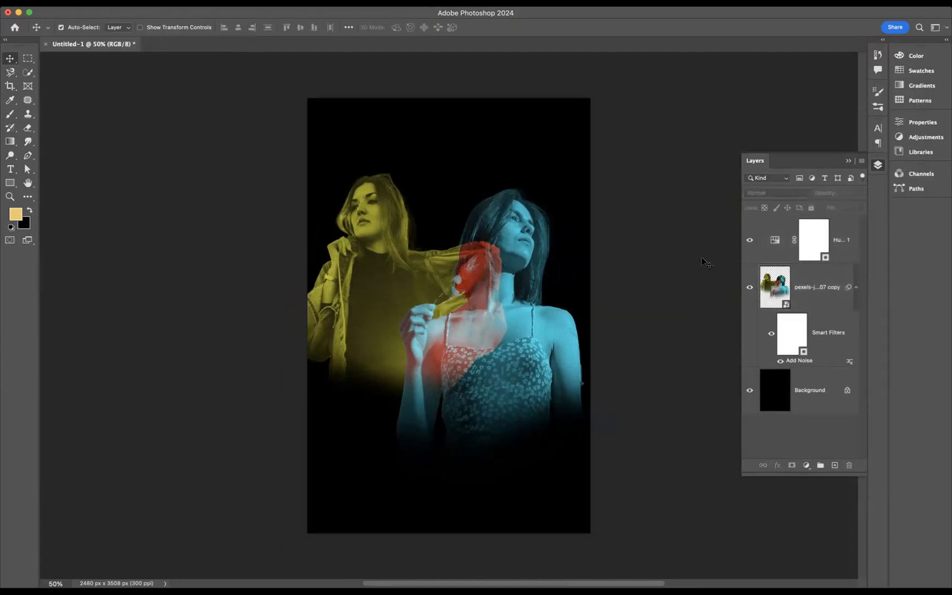
# Step: Preview the finished poster in full screen mode, fitted to the screen
pyautogui.press('f')
pyautogui.press('f')
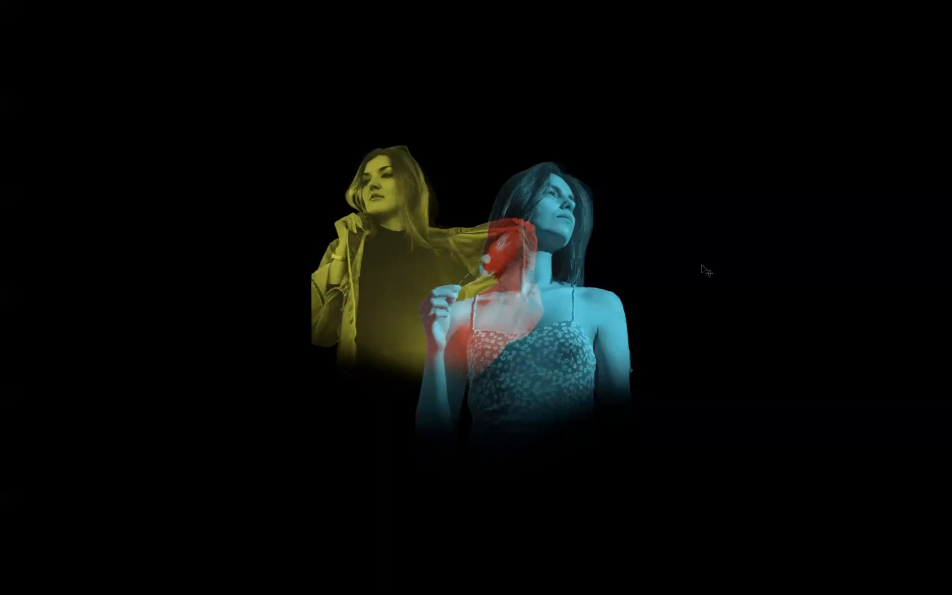
pyautogui.hotkey('ctrl', '0')
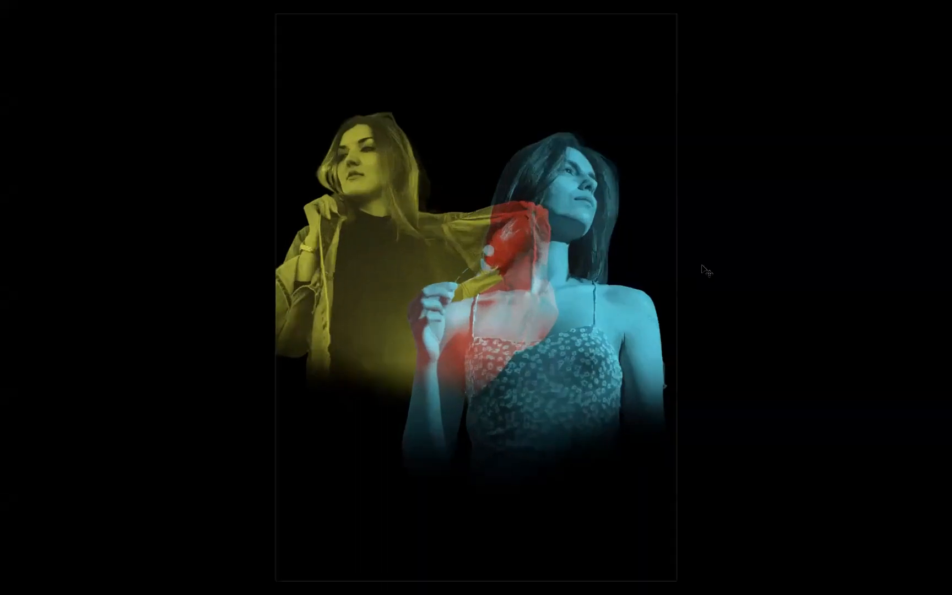